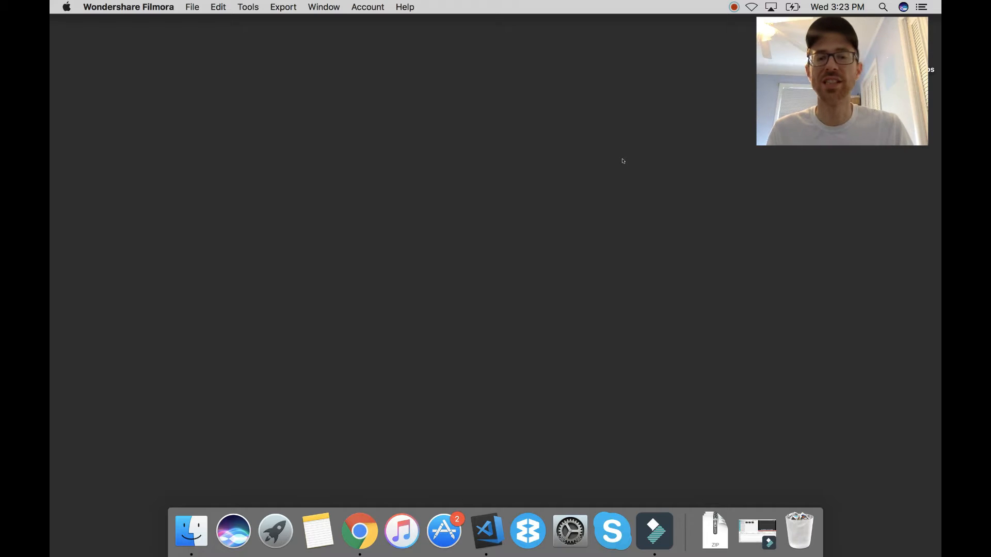
Step: Web-search 'local by' and visit the official Local by Flywheel website, then close the browser
left_click(355, 522)
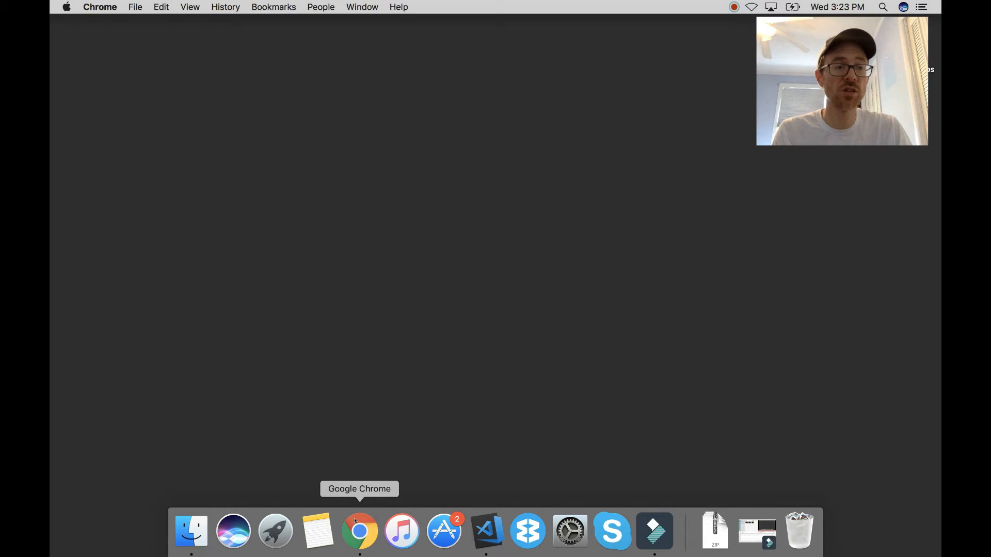
left_click(356, 522)
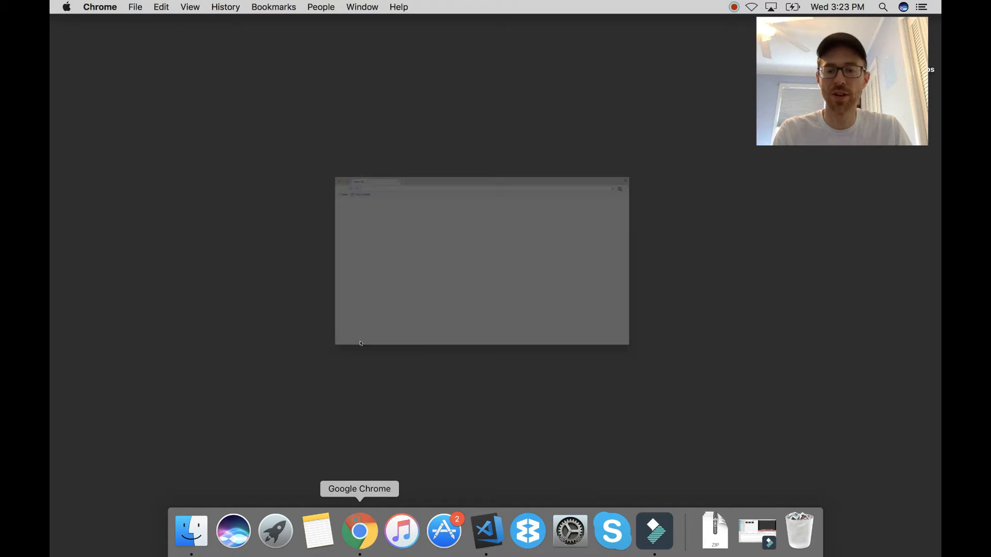
type("local by")
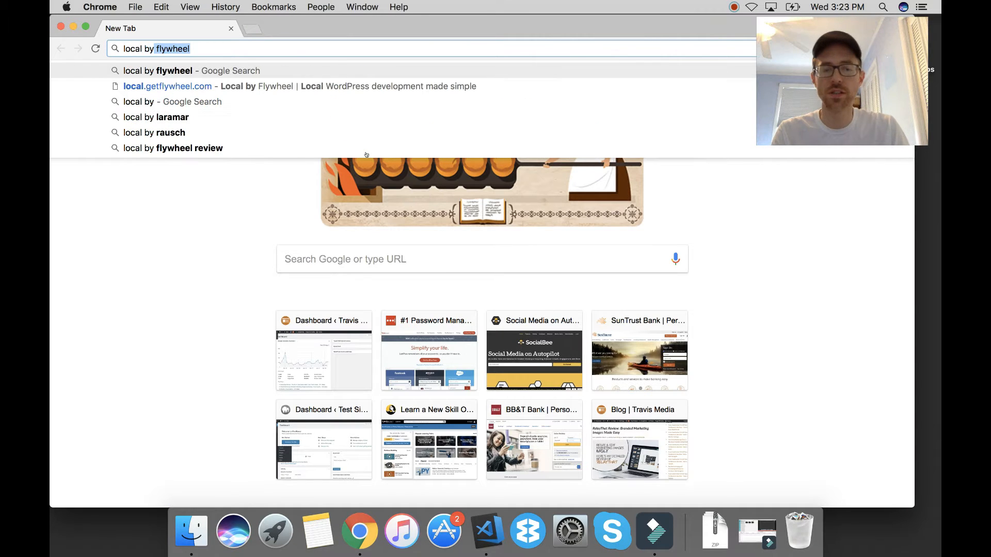
key("Return")
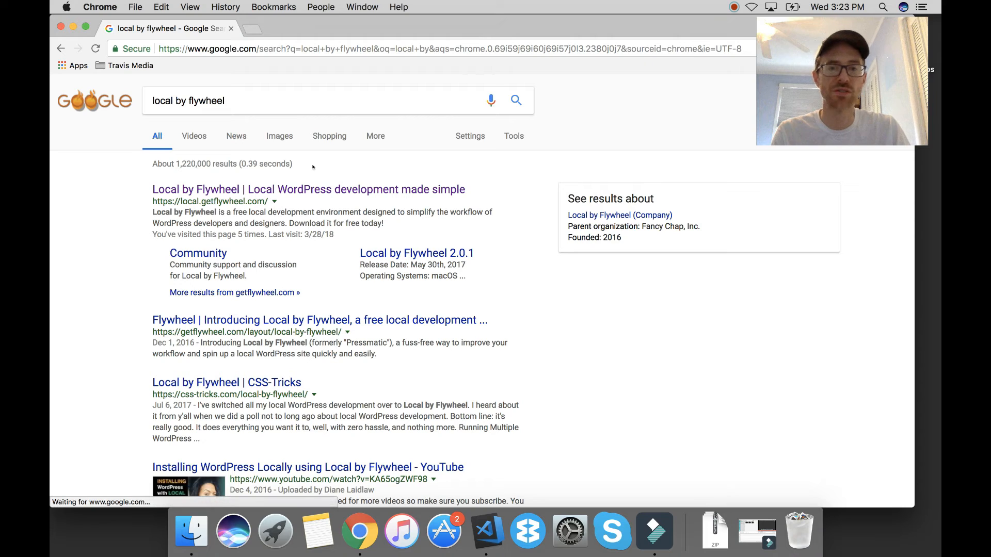
left_click(196, 193)
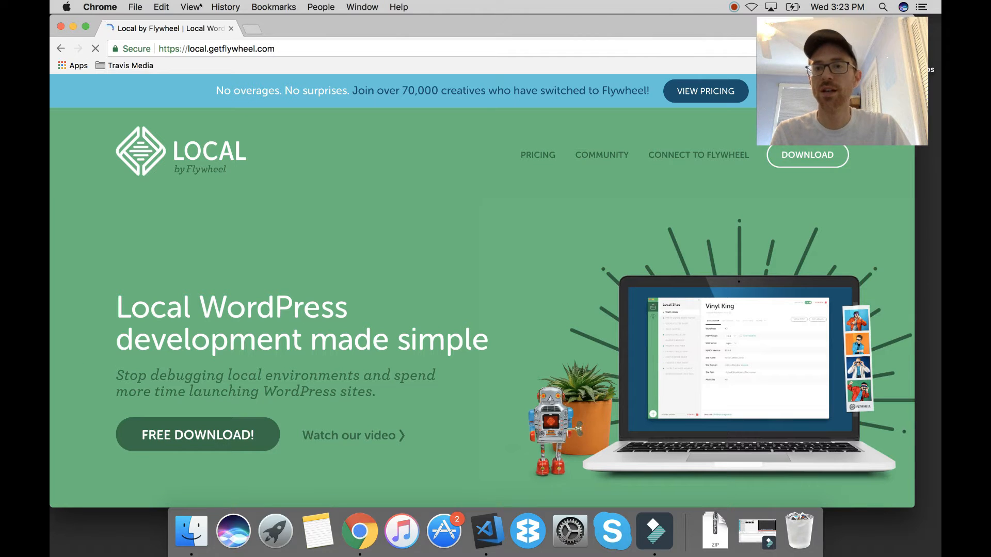
left_click(230, 29)
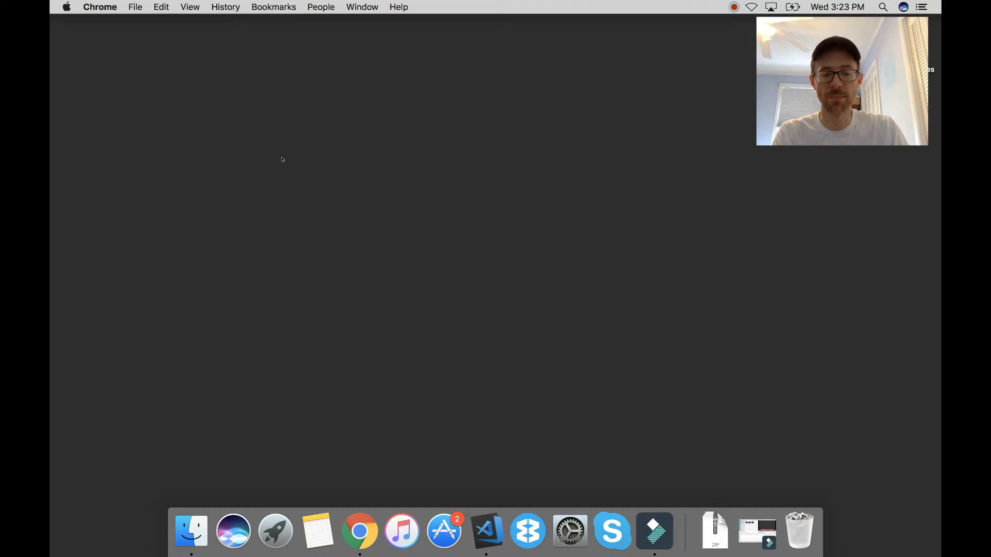
Step: Launch Local by Flywheel from Spotlight by searching 'local'
key("super+space")
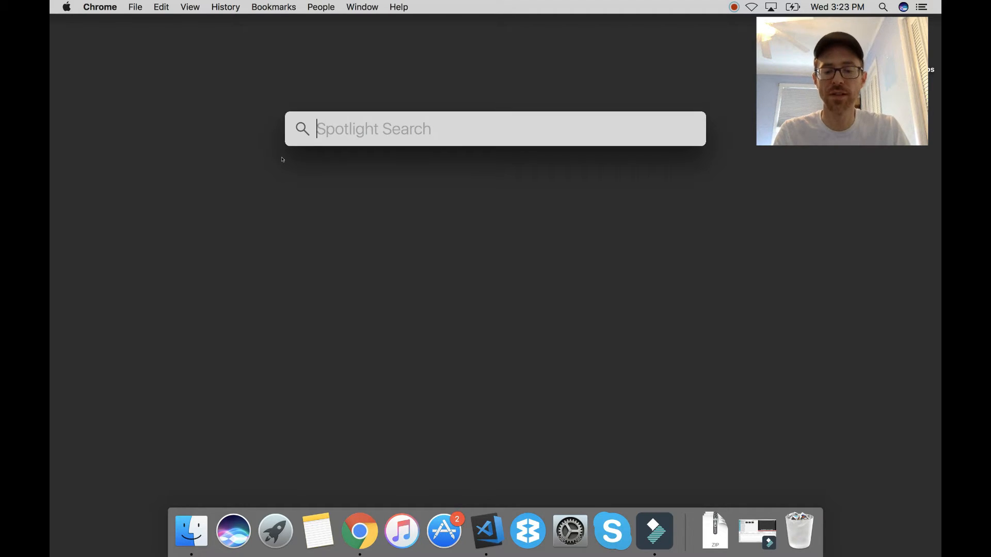
type("local")
key("Return")
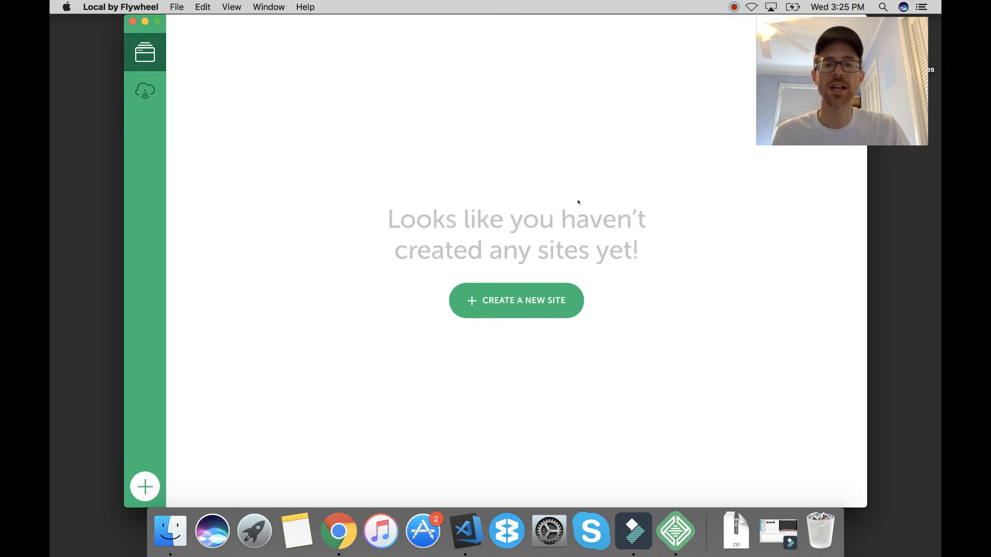
Step: Start a new site and name it 'Test Site'
left_click(497, 294)
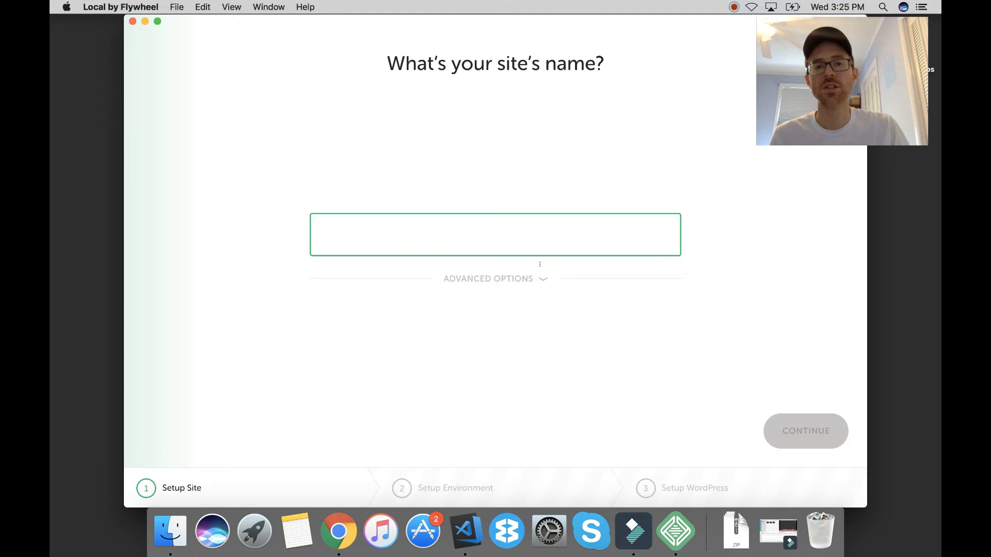
type("Test Site")
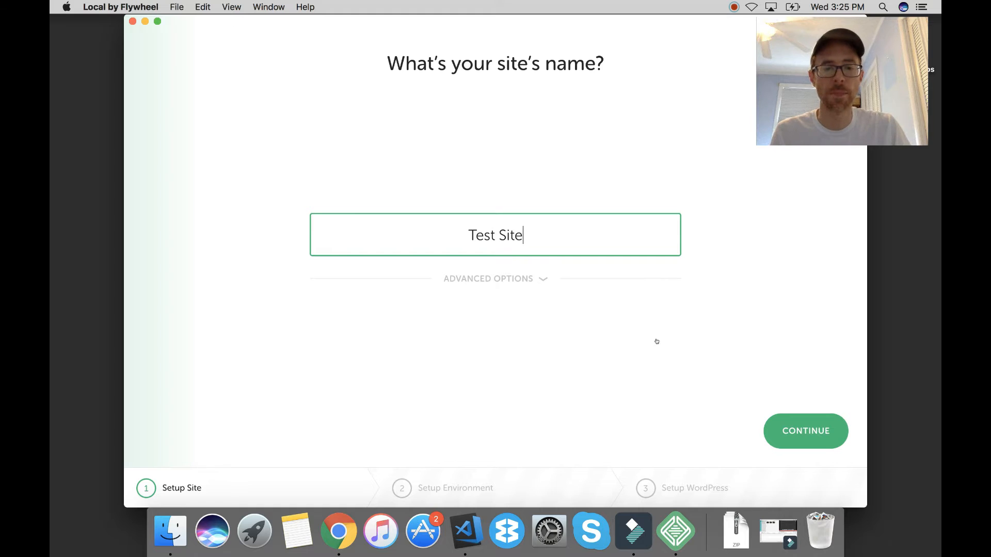
left_click(780, 421)
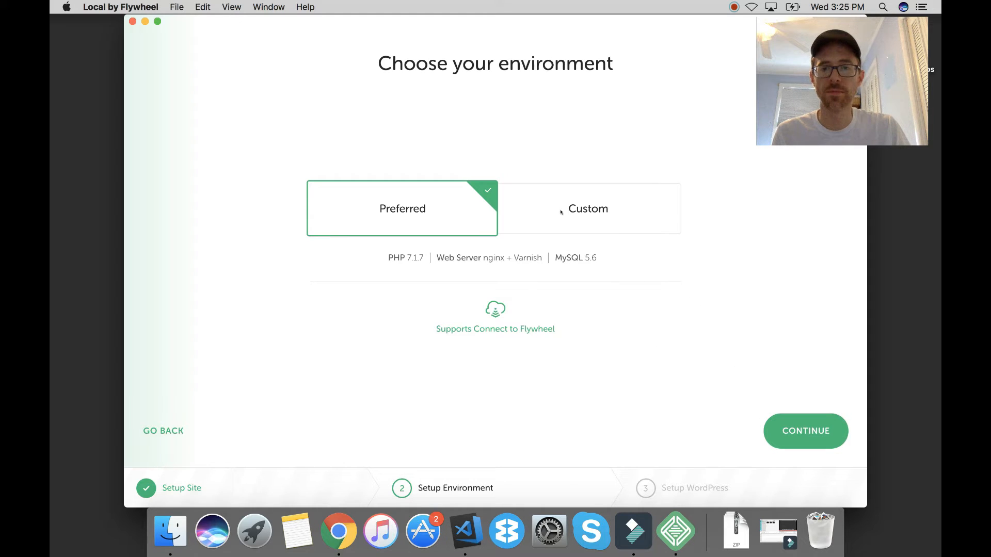
Step: Glance at Custom, then keep the Preferred environment (PHP 7.1.7, MySQL 5.6) and continue
left_click(594, 207)
left_click(422, 168)
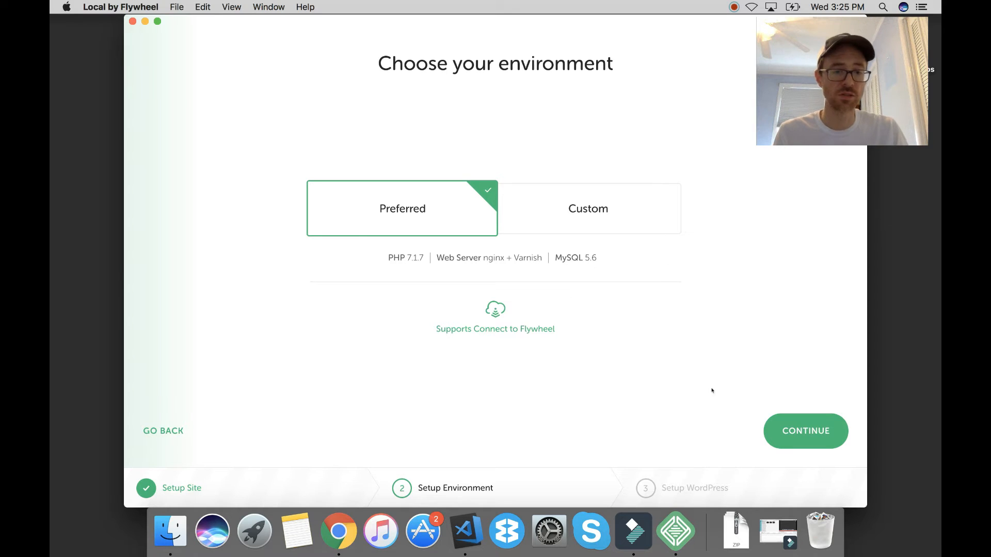
left_click(769, 423)
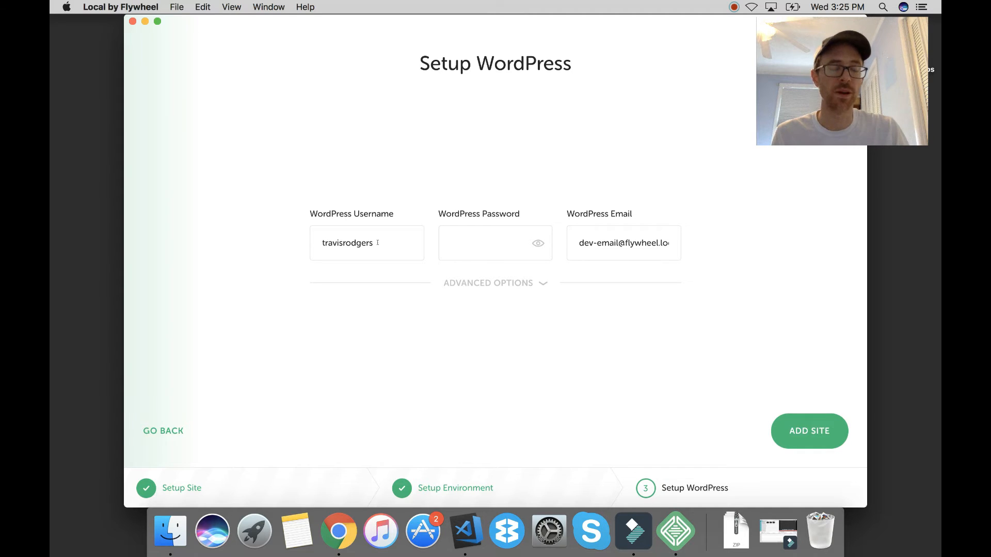
Step: Enter a WordPress admin password and add the site
left_click(457, 240)
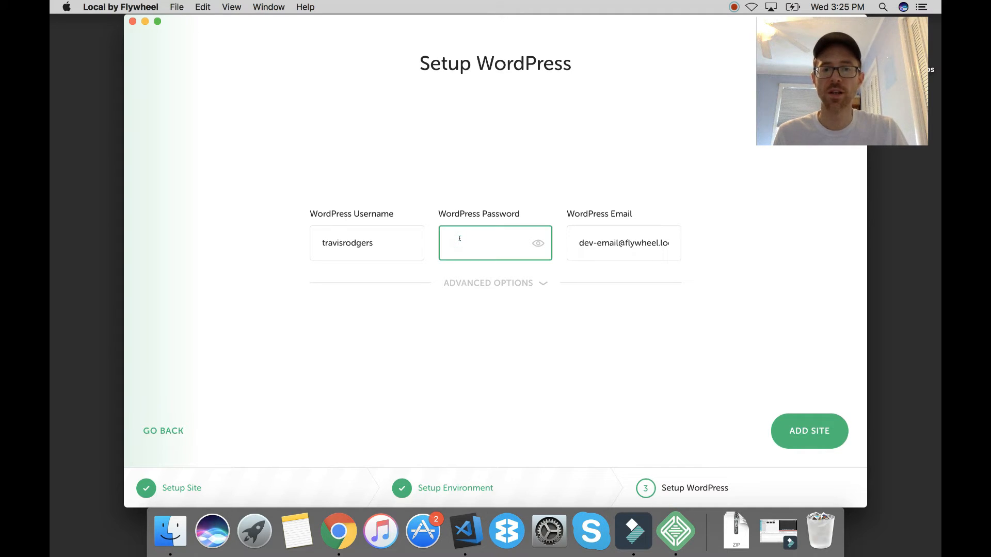
type("••••••••••")
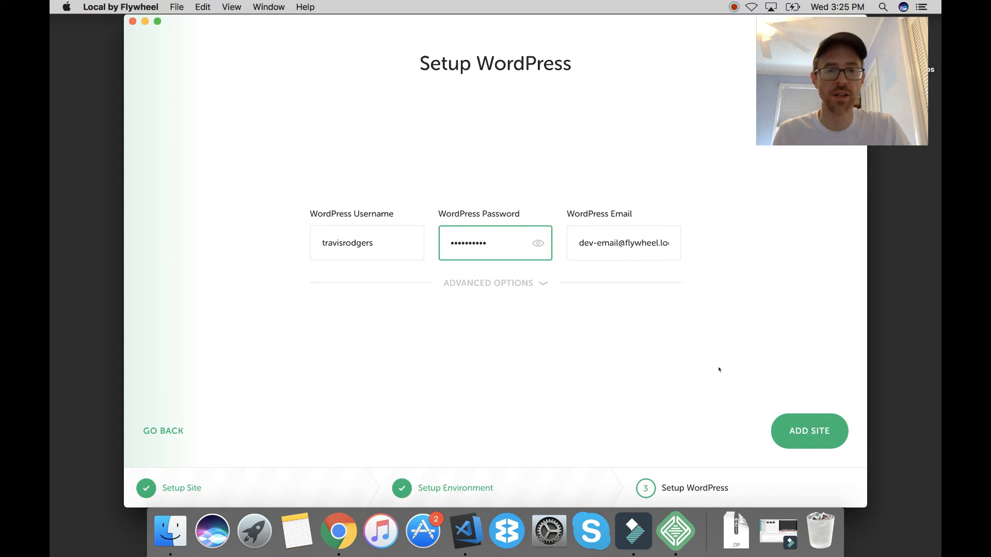
left_click(795, 435)
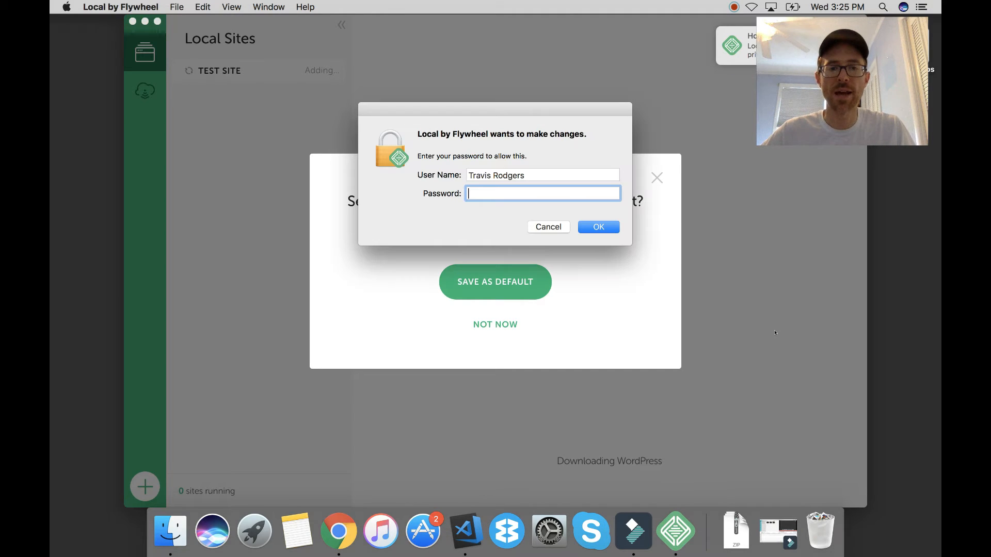
Step: Authorise the install with the macOS administrator password and save the credentials as default
type("••••••••••")
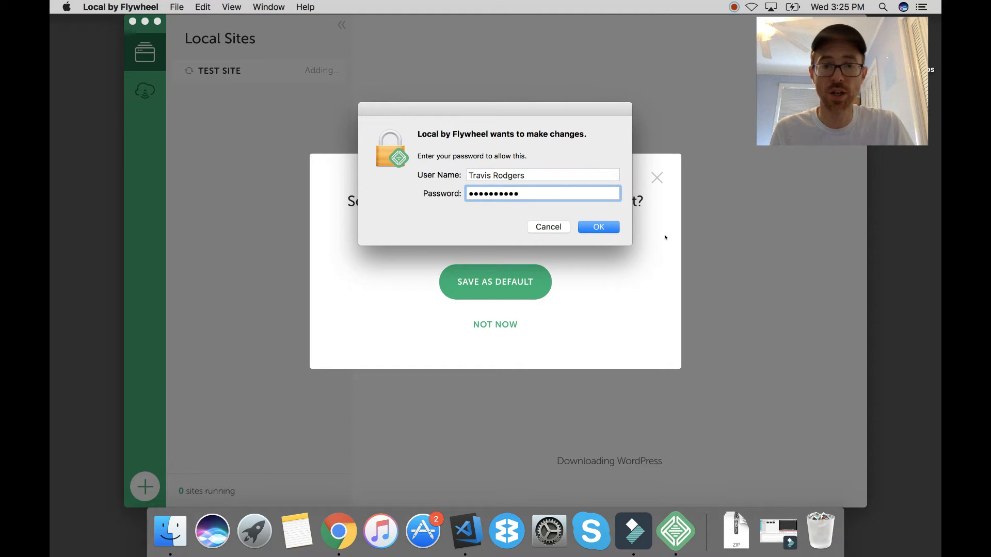
key("Return")
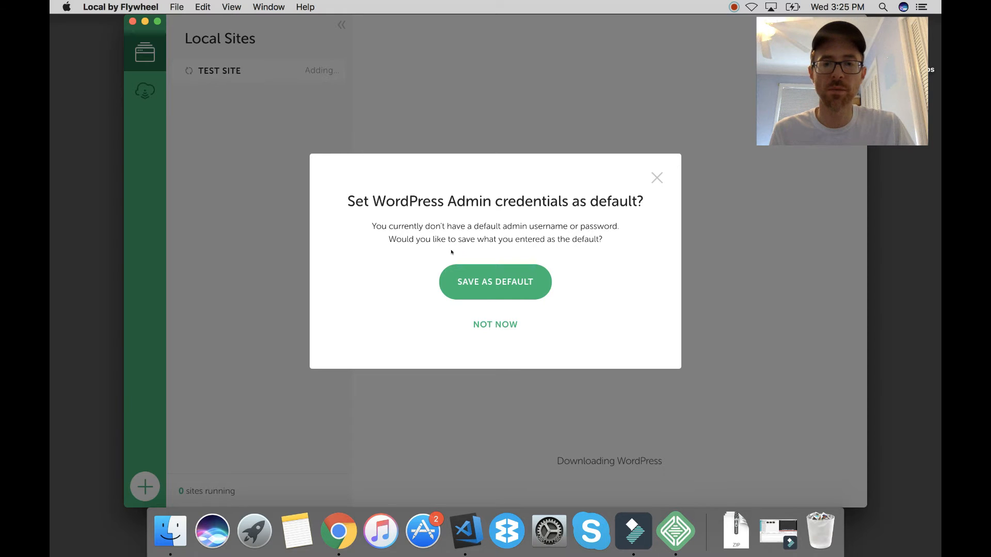
left_click(521, 278)
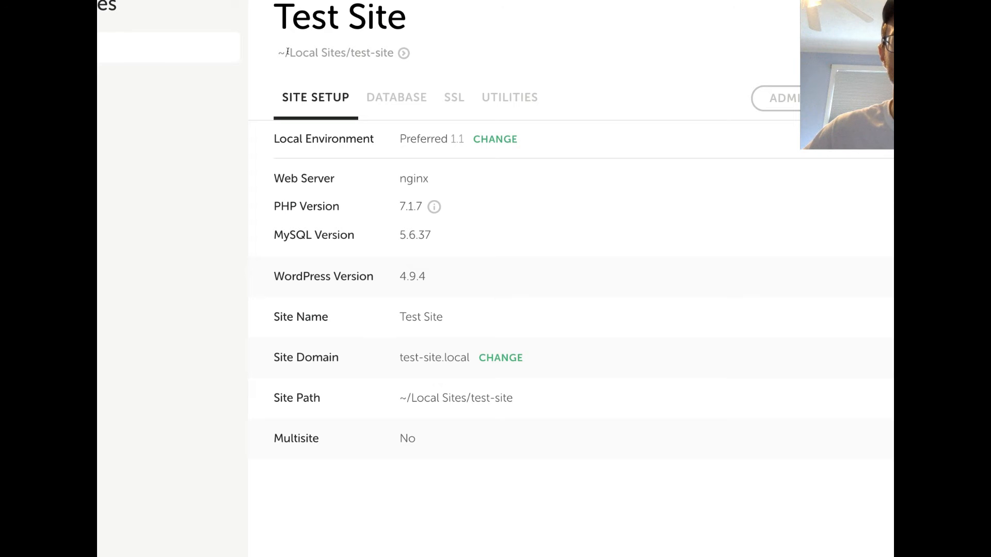
Step: Reveal the site folder in Finder in column view, showing the Local Sites folder
left_click(402, 52)
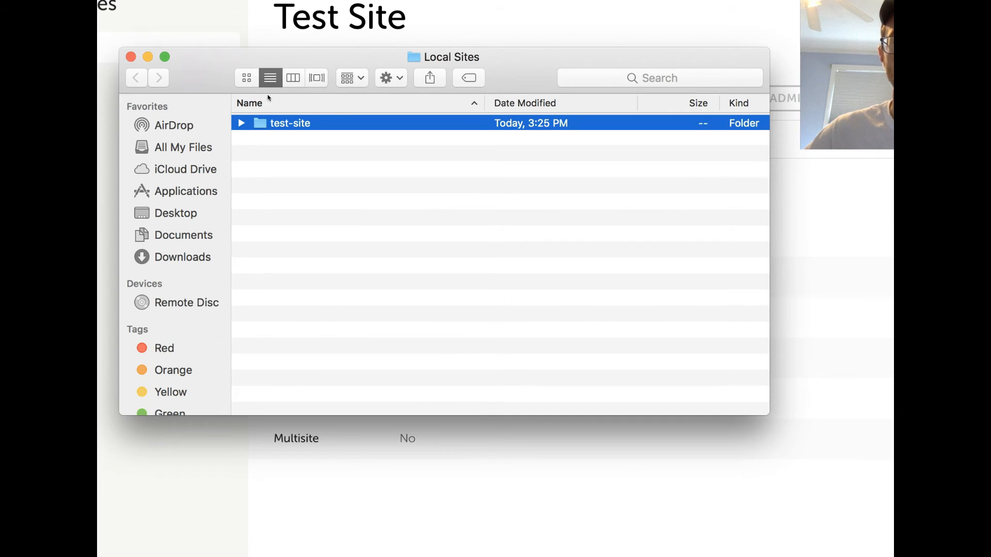
left_click(247, 78)
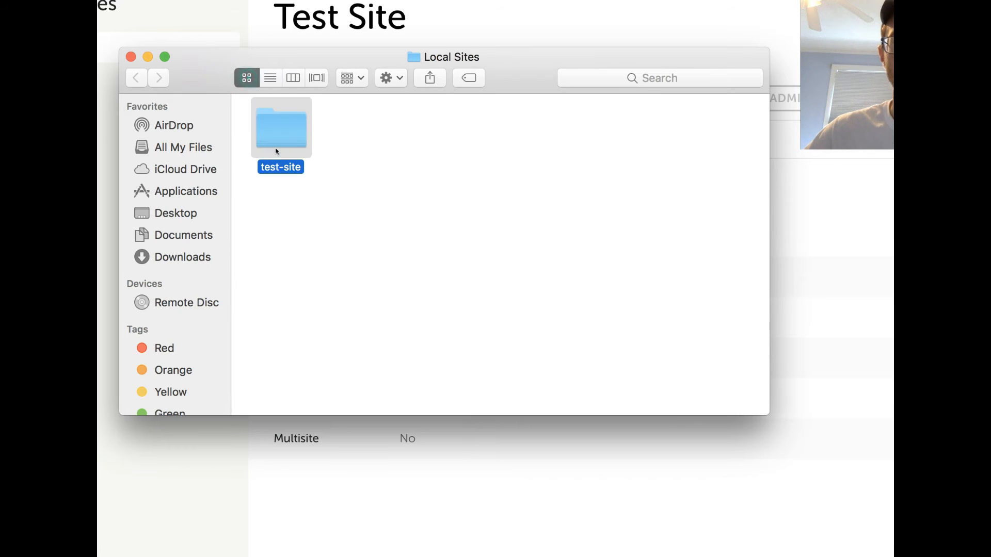
left_click(295, 78)
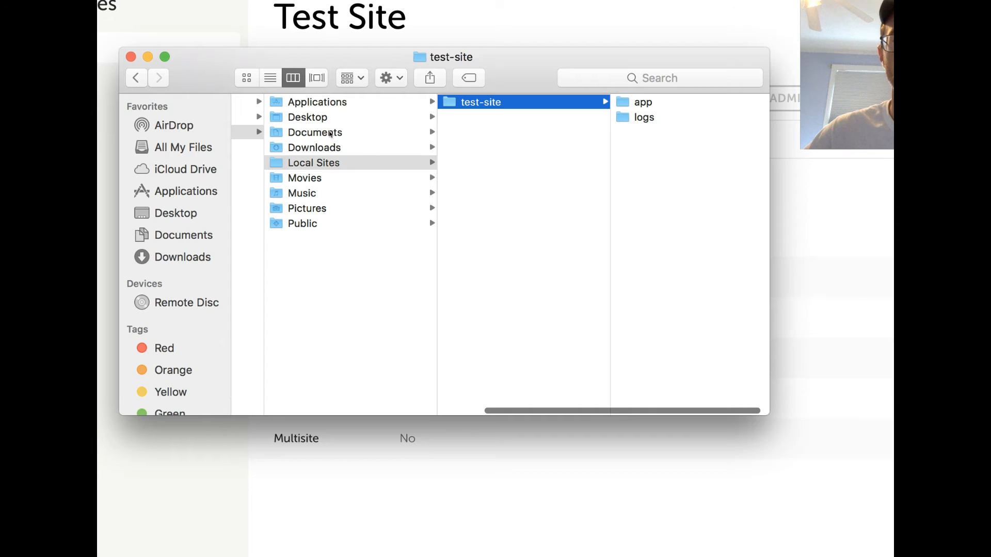
left_click(324, 166)
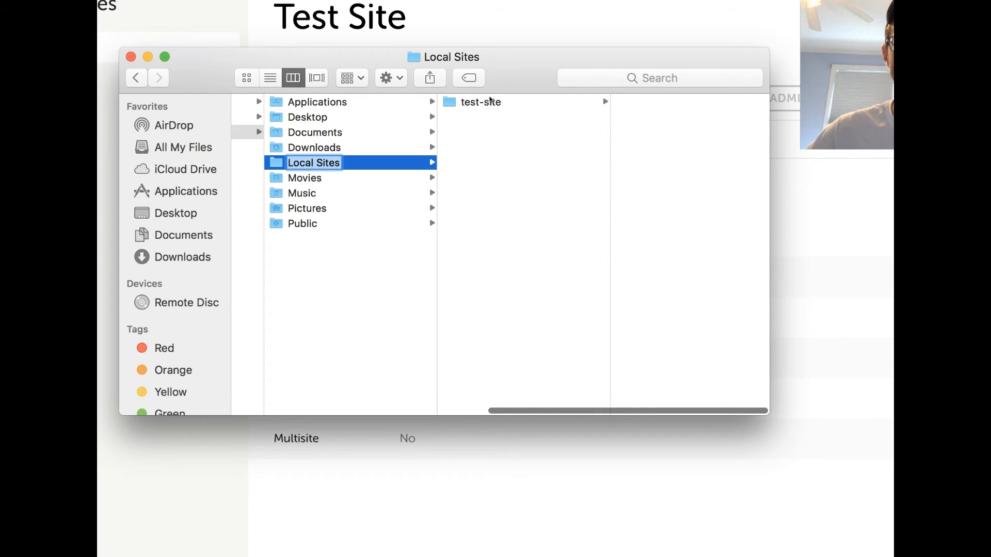
Step: Drill into test-site/app/public/wp-content/themes, then close the Finder window
left_click(491, 102)
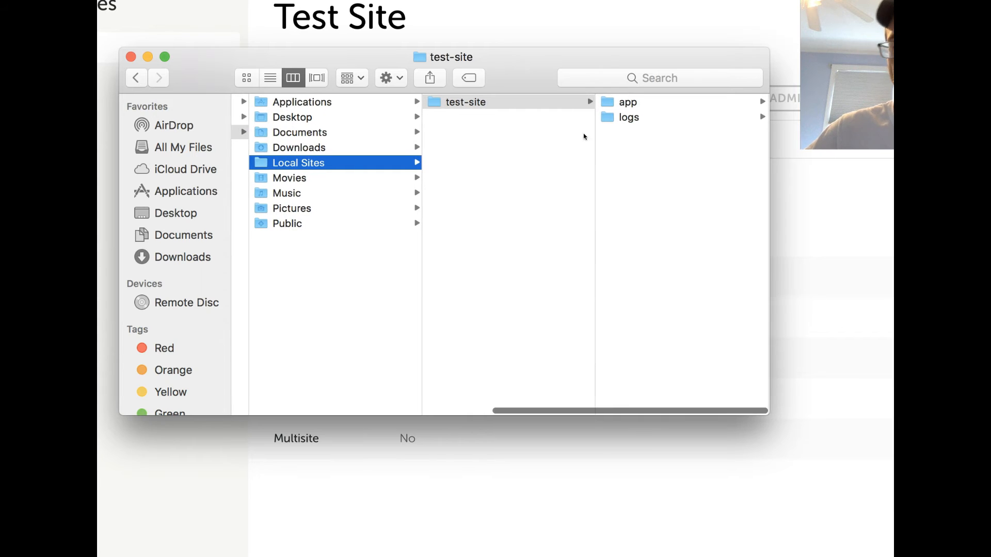
left_click(643, 102)
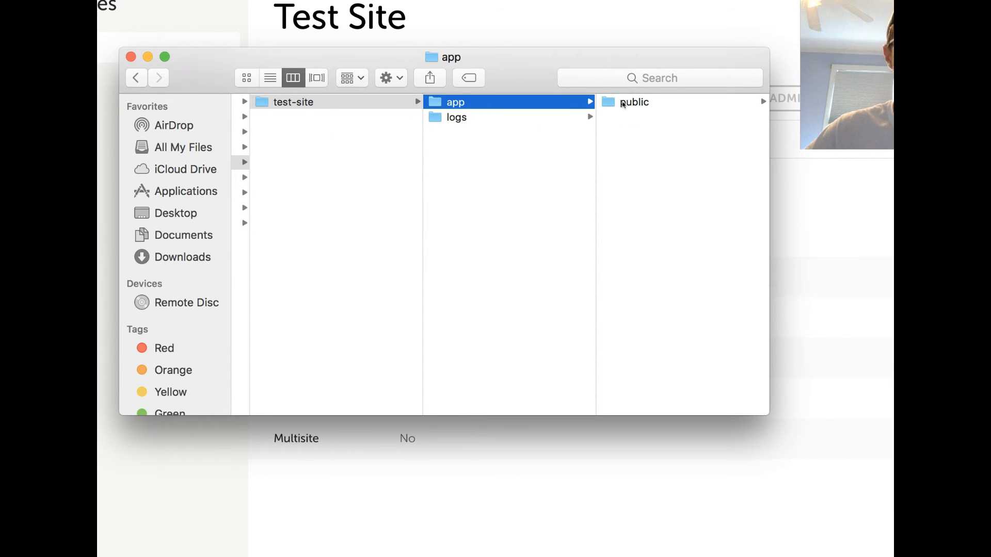
left_click(623, 103)
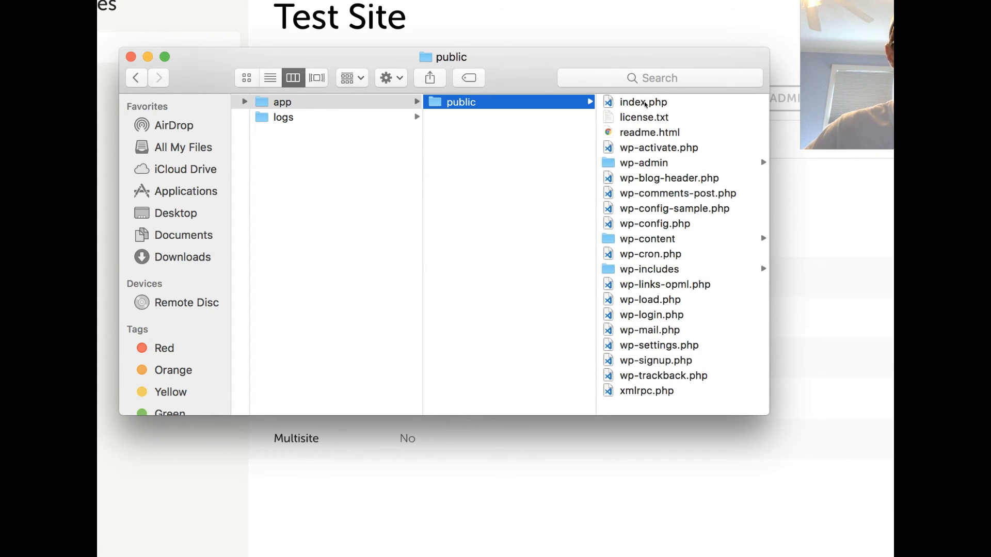
left_click(637, 239)
left_click(631, 132)
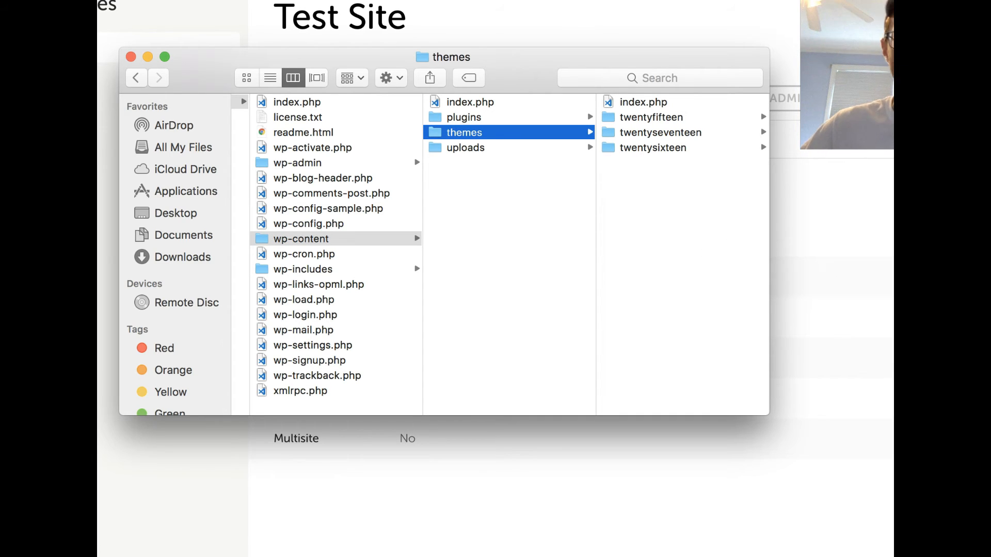
left_click(131, 57)
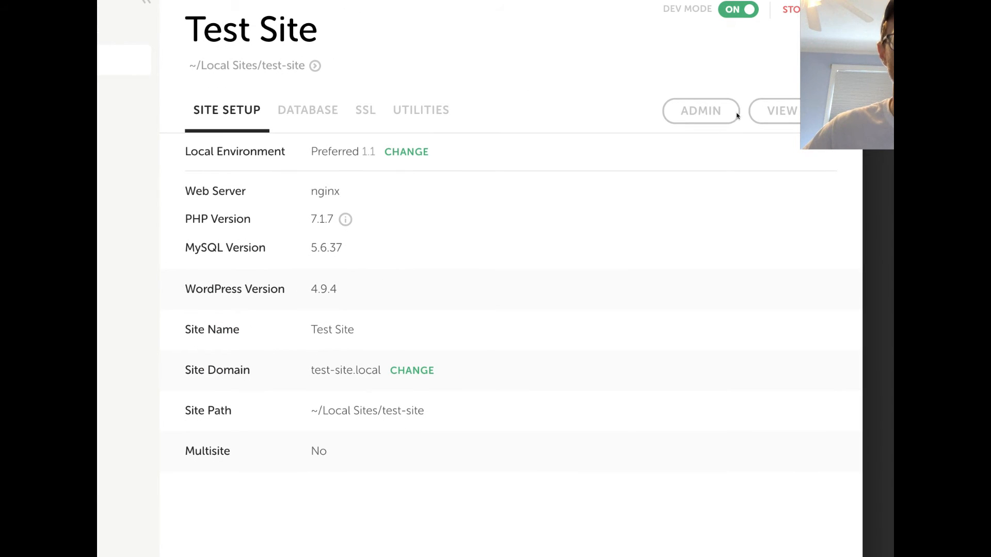
left_click(763, 110)
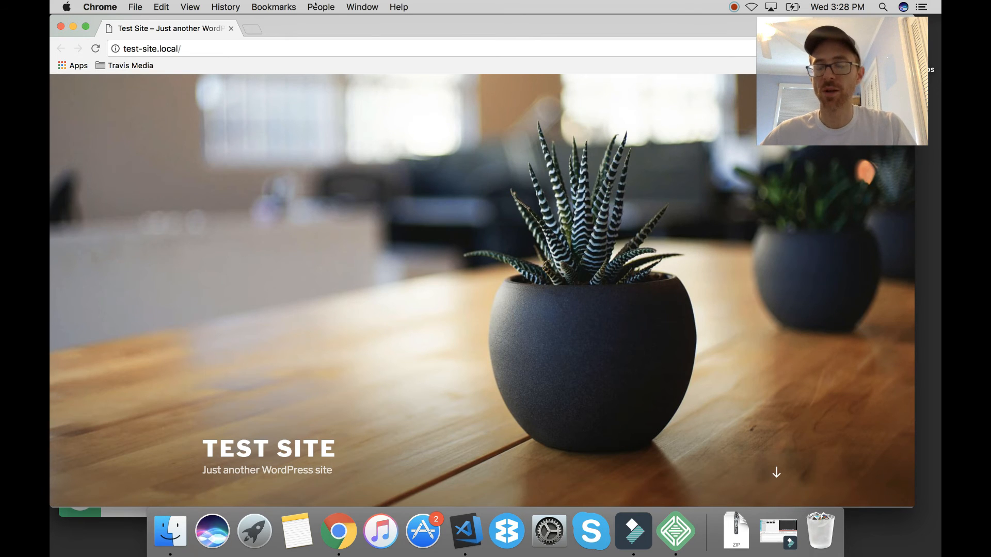
scroll(183, 100, "down", 10)
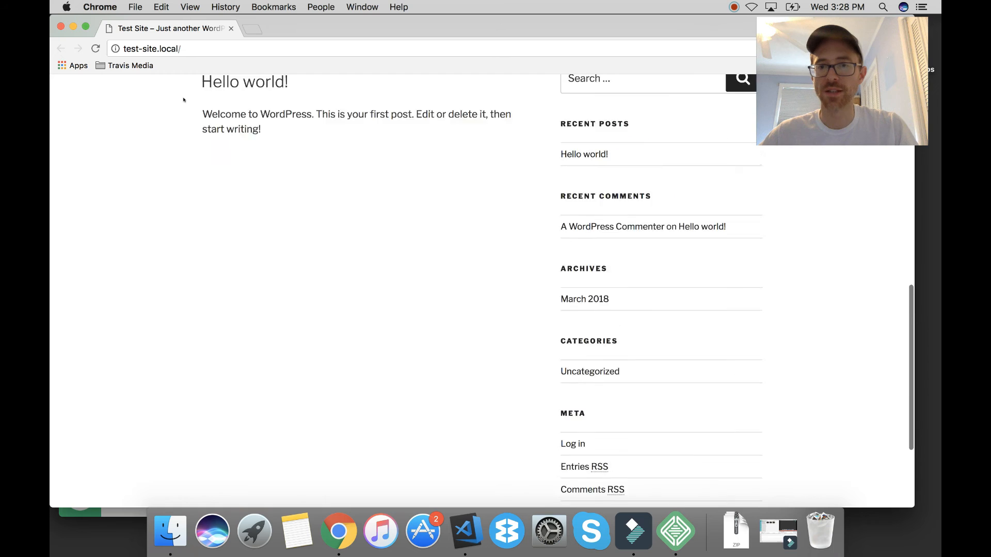
scroll(201, 83, "up", 2)
left_click(231, 29)
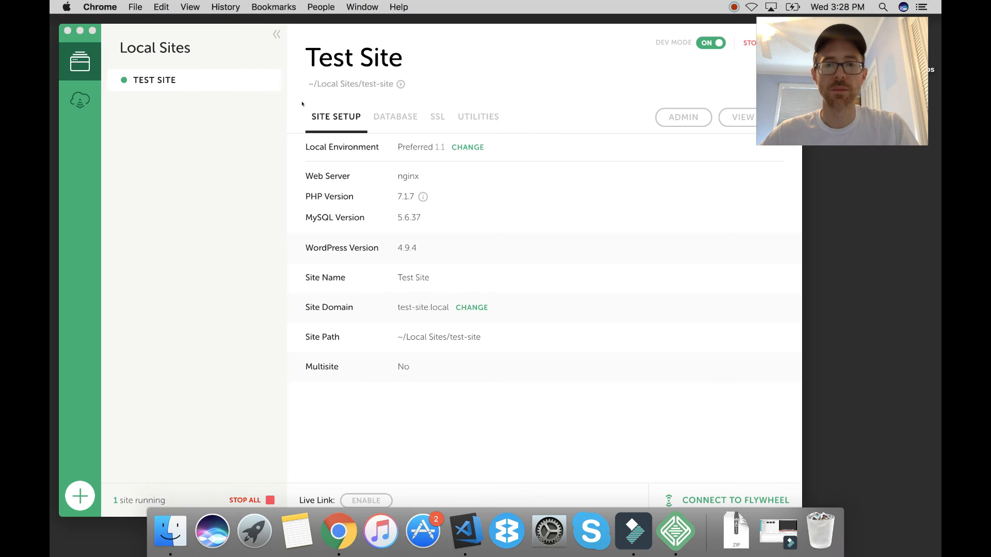
Step: Open the site's database in Adminer, review its 12 WordPress tables, and close it
left_click(398, 119)
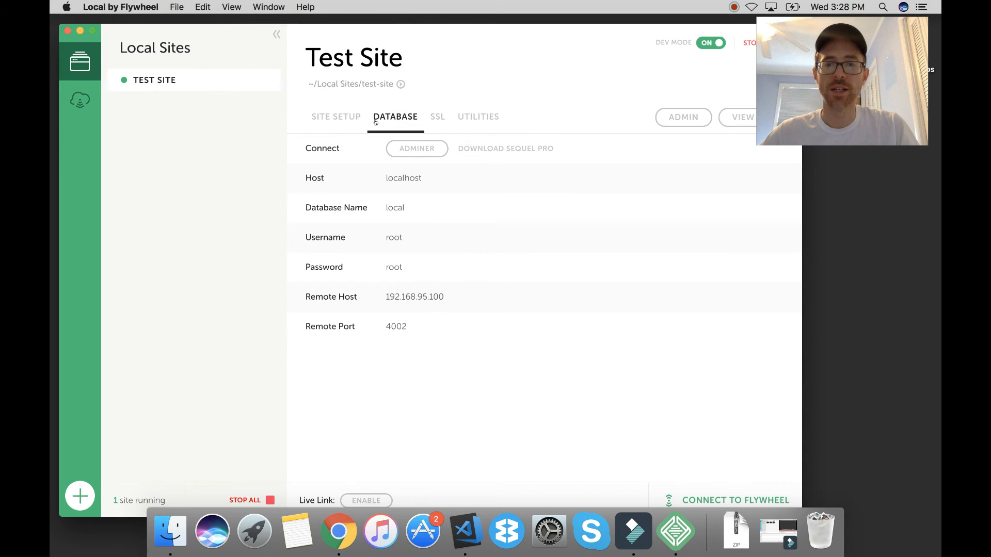
left_click(413, 149)
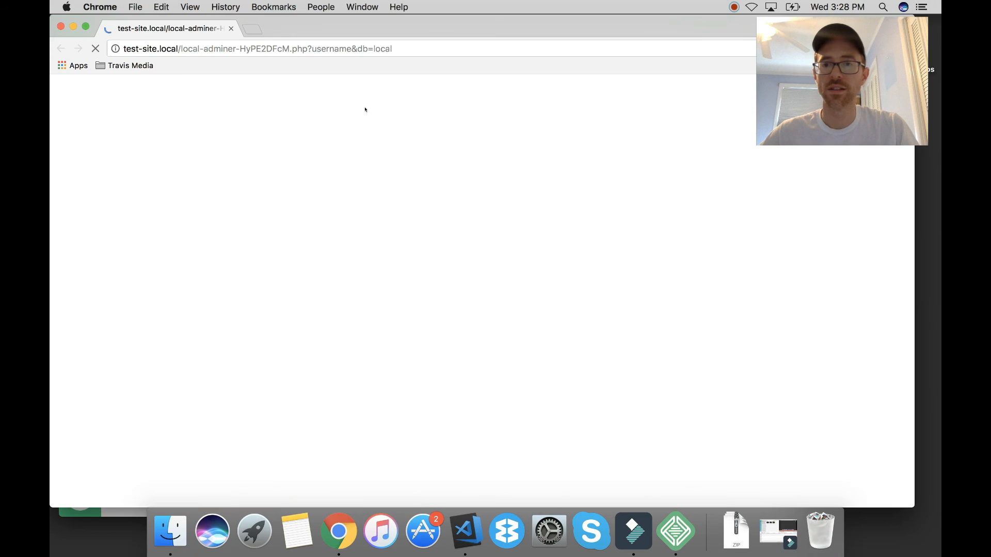
scroll(293, 174, "down", 2)
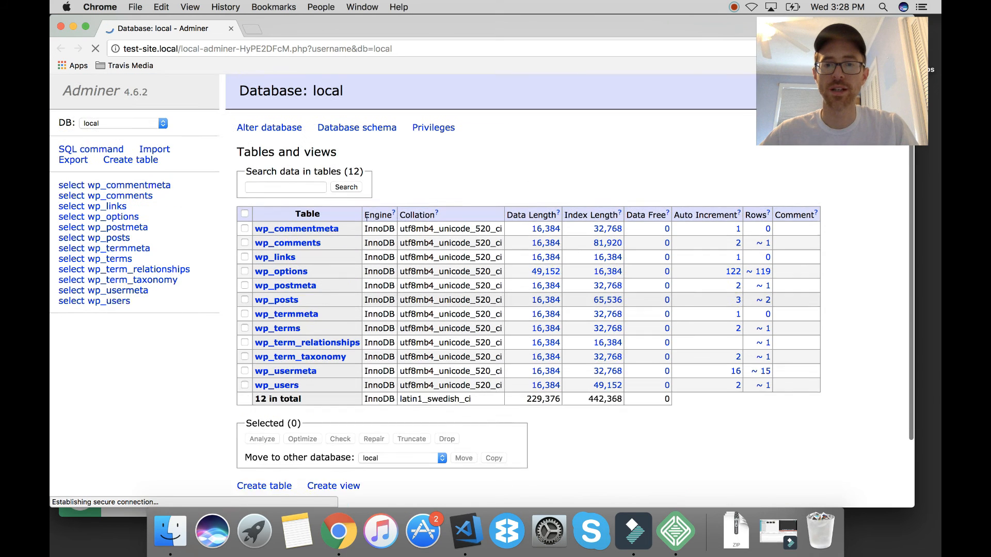
left_click(143, 132)
left_click(143, 133)
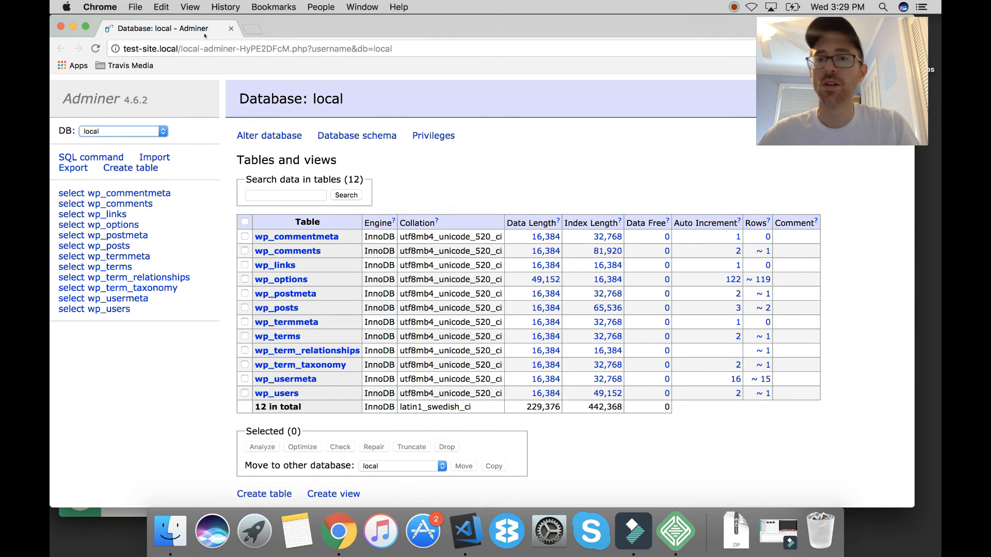
left_click(230, 28)
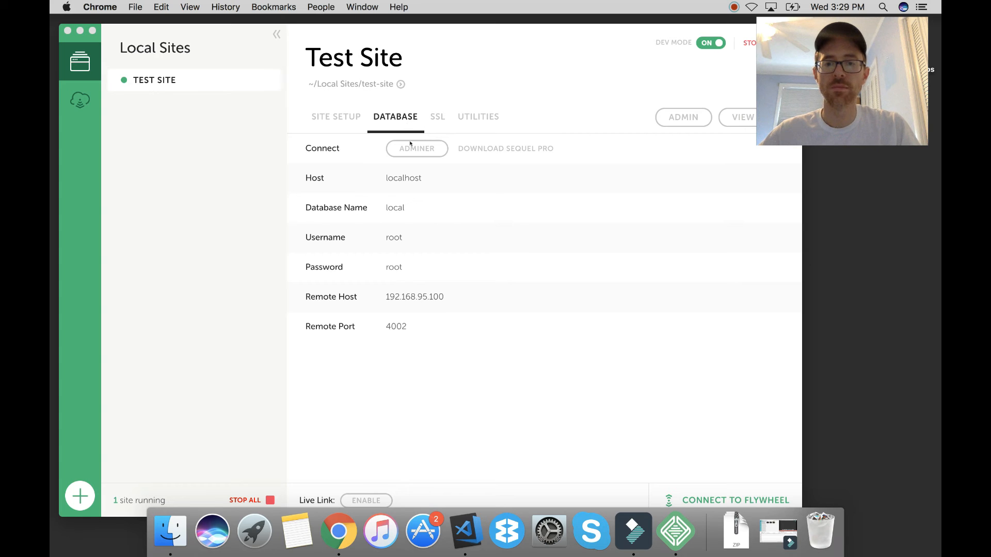
Step: Check the SSL and MailHog utilities info, return to Site Setup, and open the WordPress admin login
left_click(437, 117)
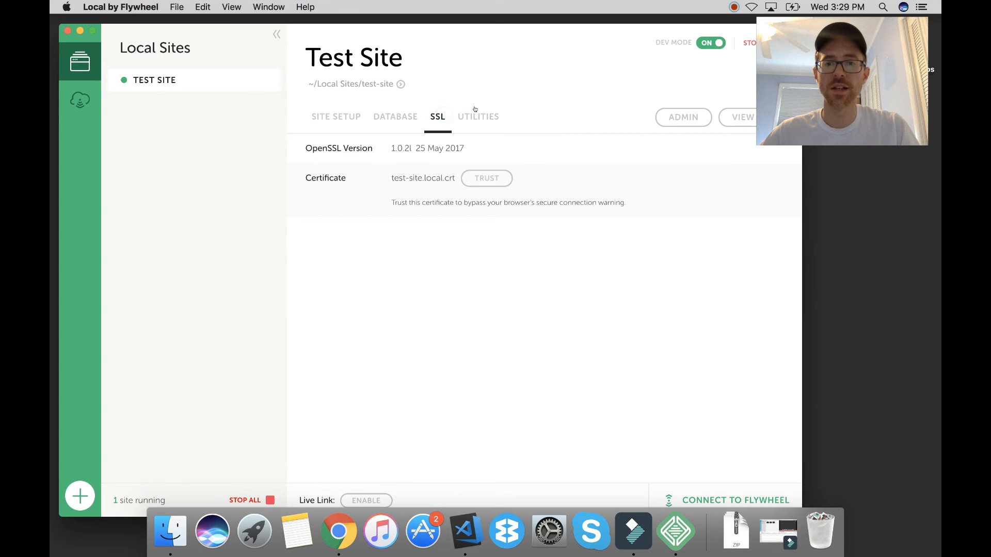
left_click(478, 117)
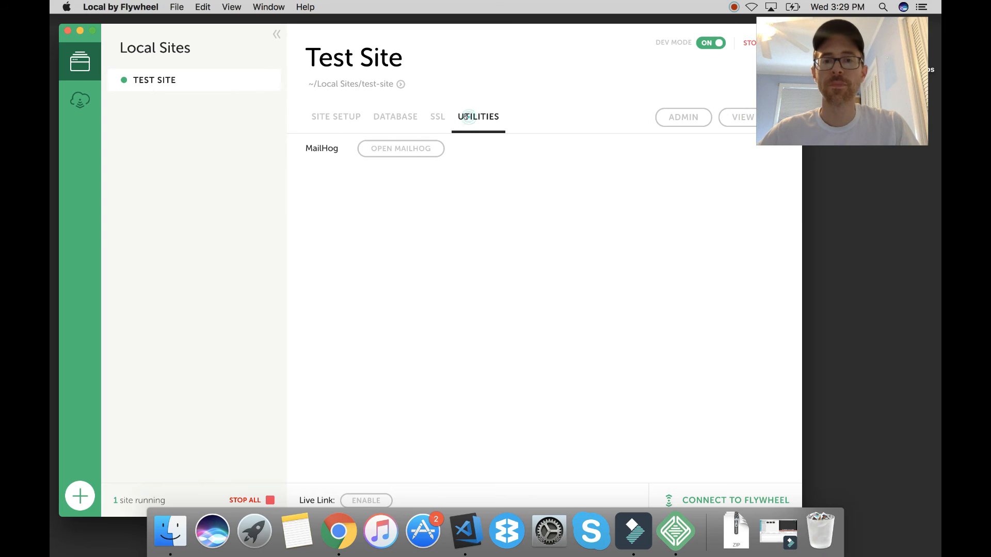
left_click(342, 117)
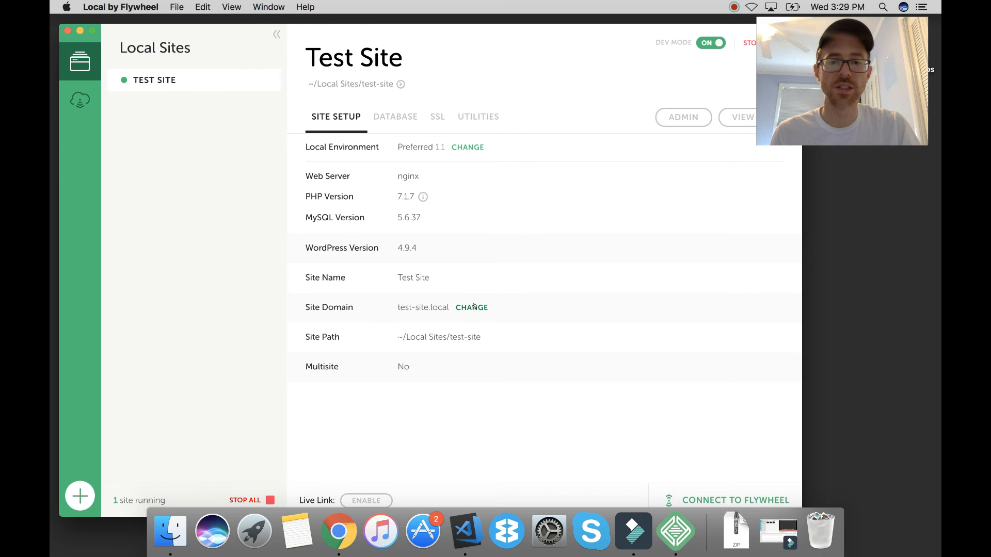
left_click(687, 116)
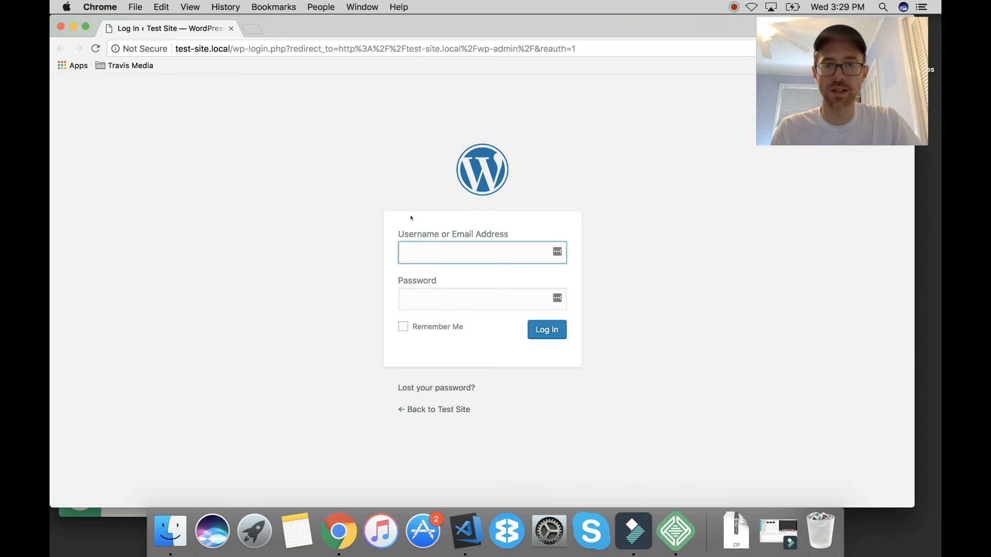
Step: Log in at test-site.local/wp-admin with the admin username and password
type("travisrodgers")
key("Tab")
type("••••••••••")
key("Return")
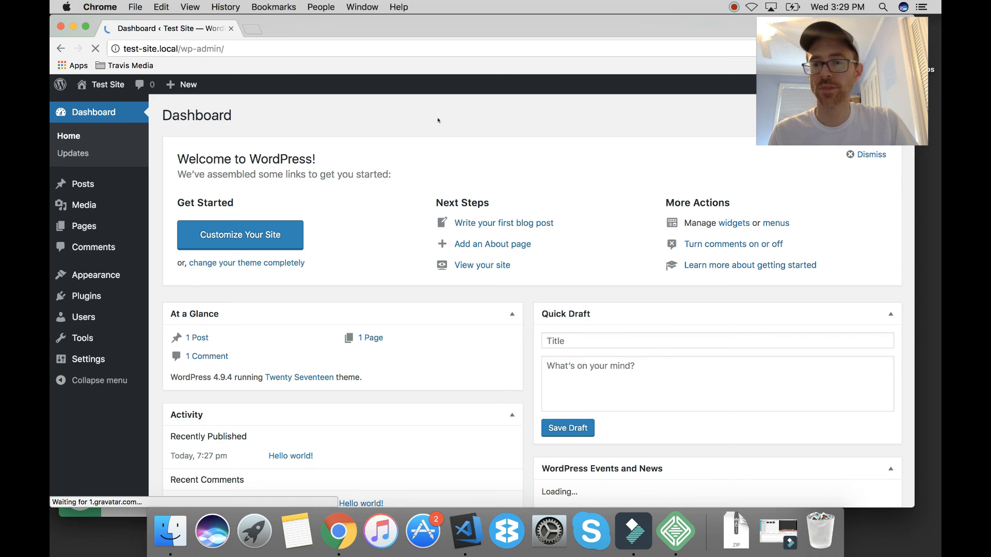